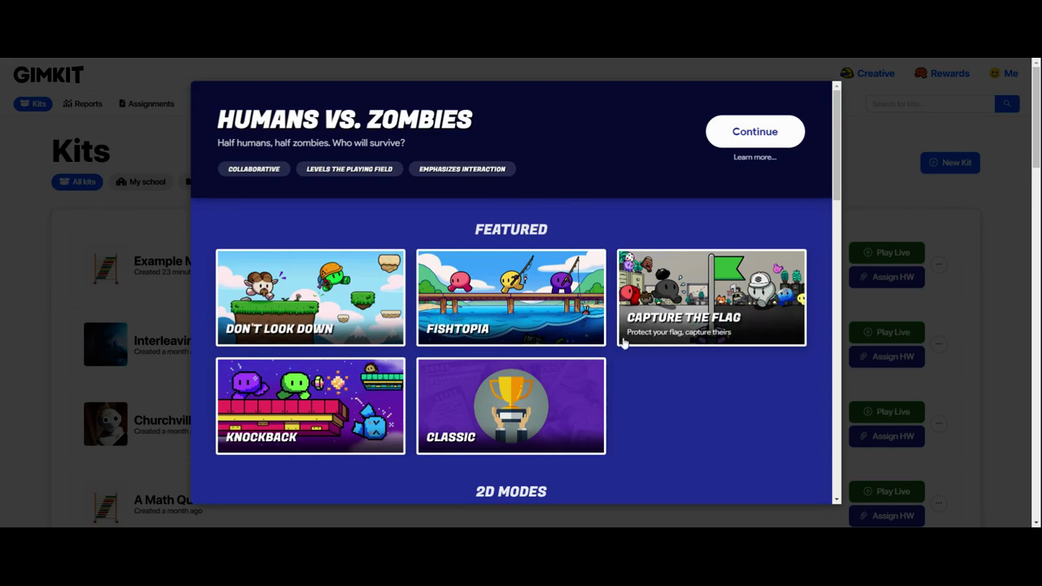
Step: Browse the game mode list and pick the Fishtopia card in the 2D Modes section
scroll(603, 339, "down", 2)
scroll(603, 339, "down", 2)
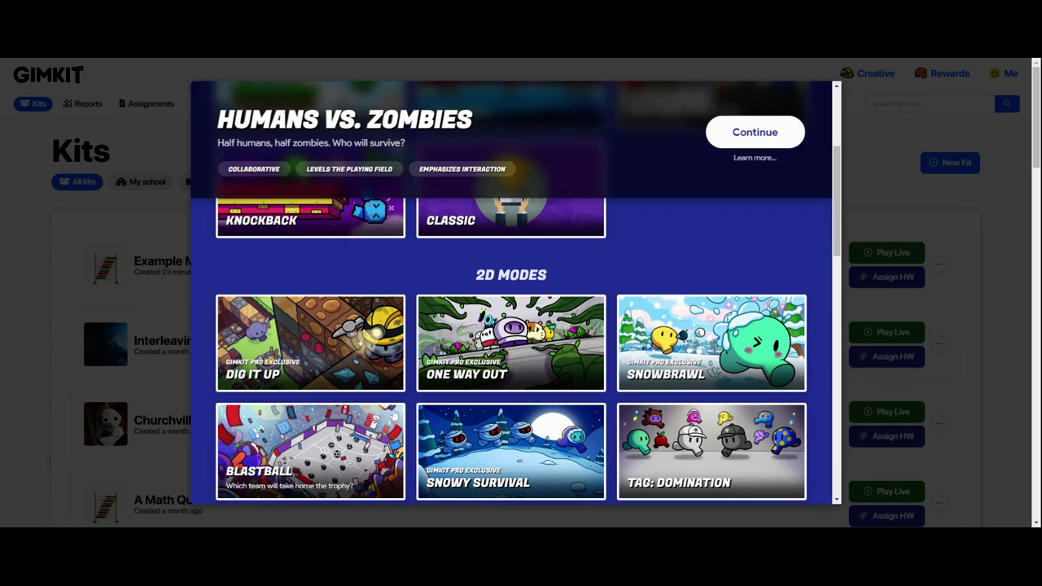
scroll(570, 342, "down", 3)
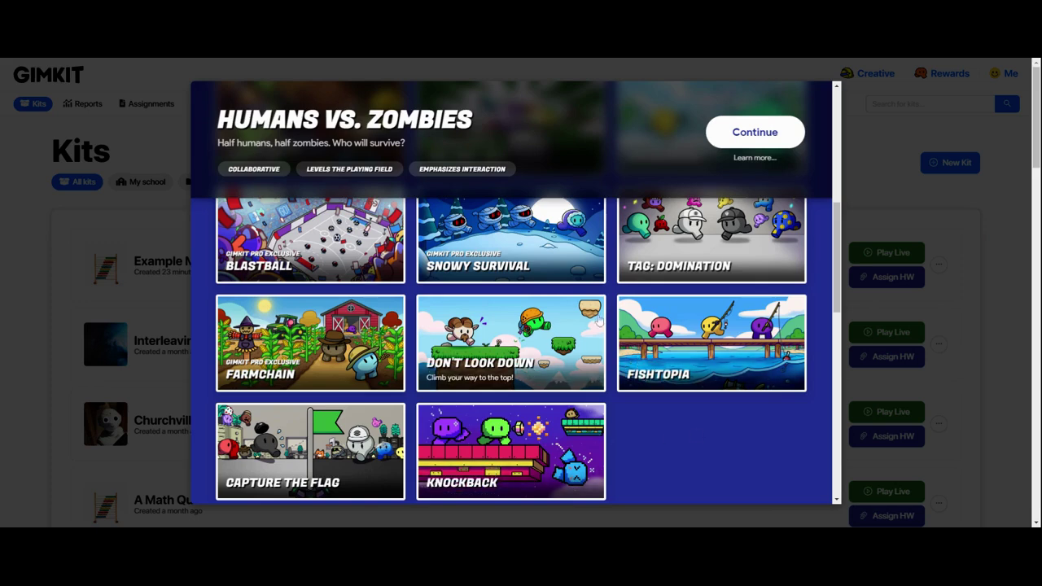
scroll(600, 321, "down", 3)
scroll(623, 262, "down", 4)
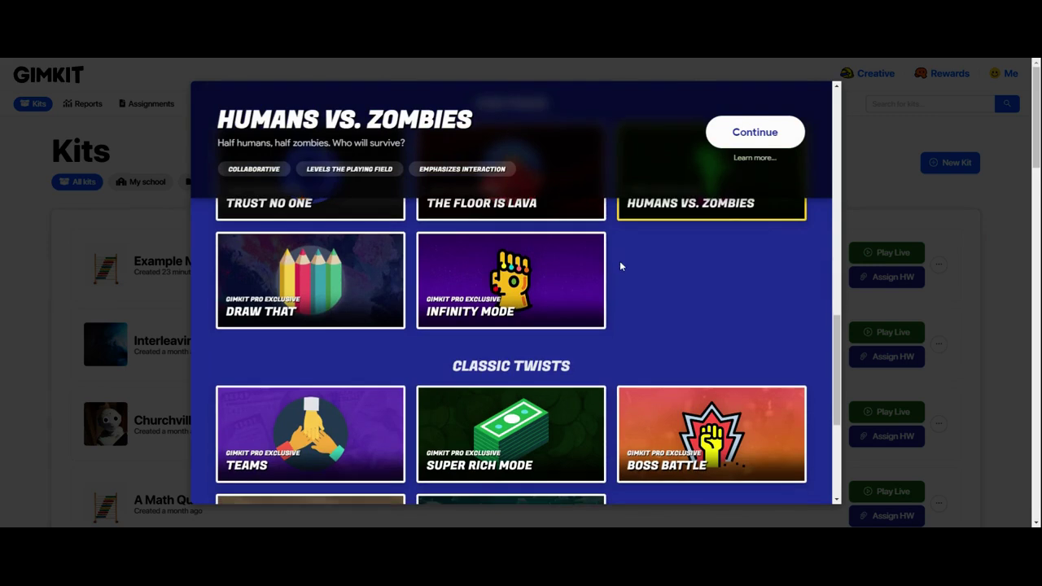
scroll(629, 263, "down", 1)
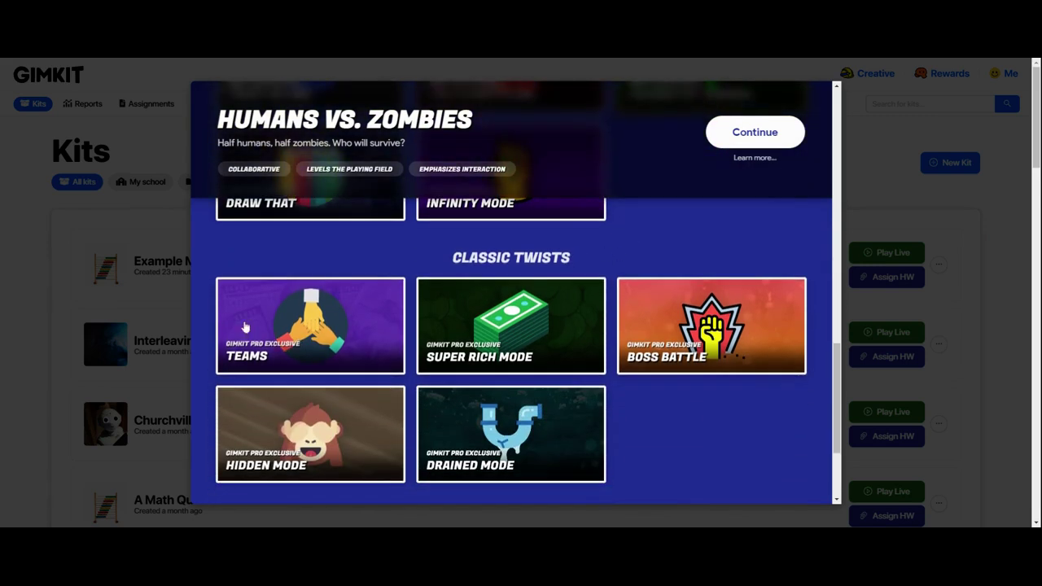
scroll(554, 400, "up", 5)
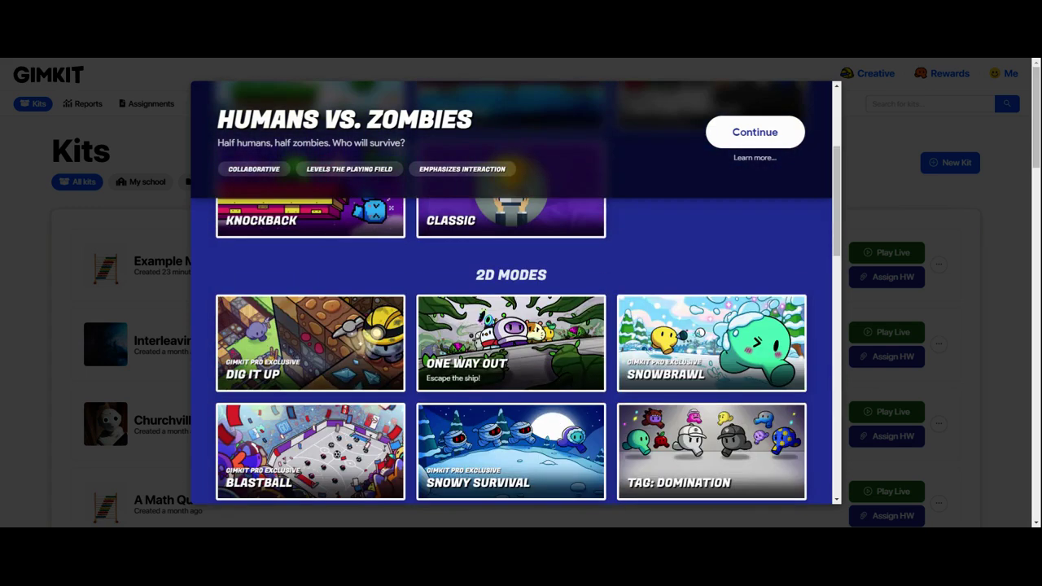
scroll(521, 342, "up", 1)
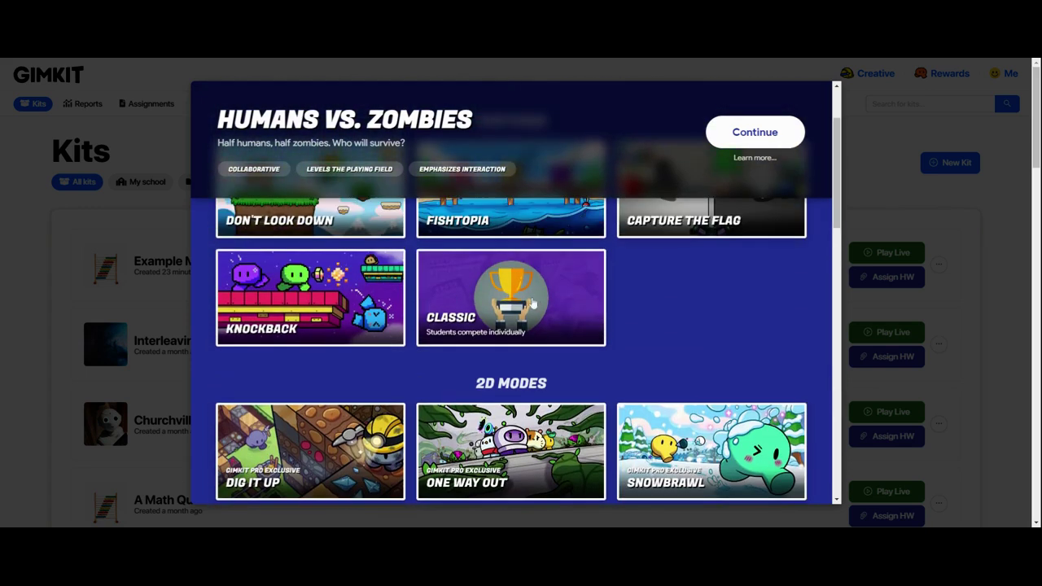
scroll(568, 313, "down", 3)
scroll(570, 320, "down", 3)
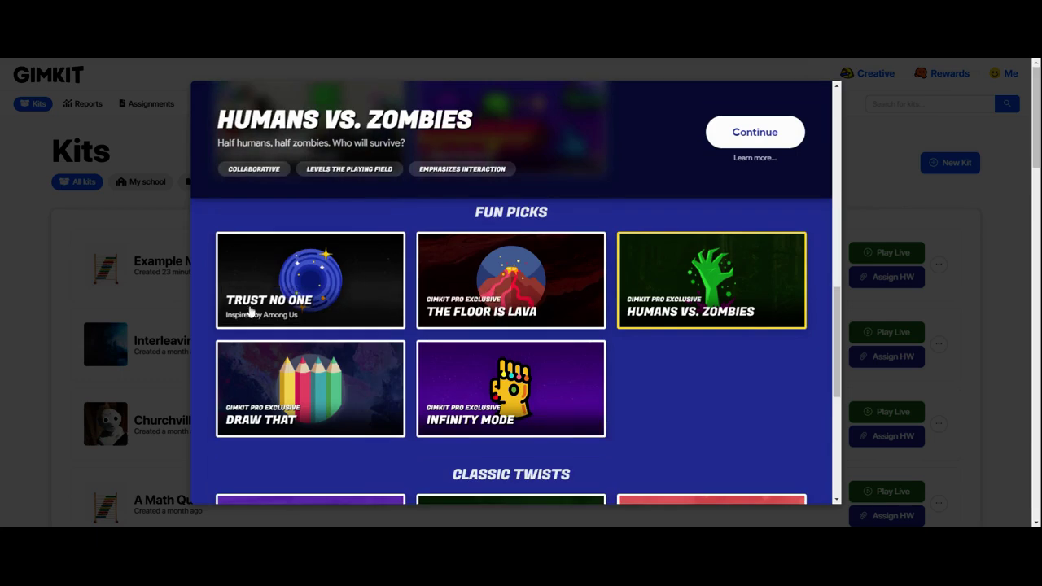
scroll(554, 260, "down", 3)
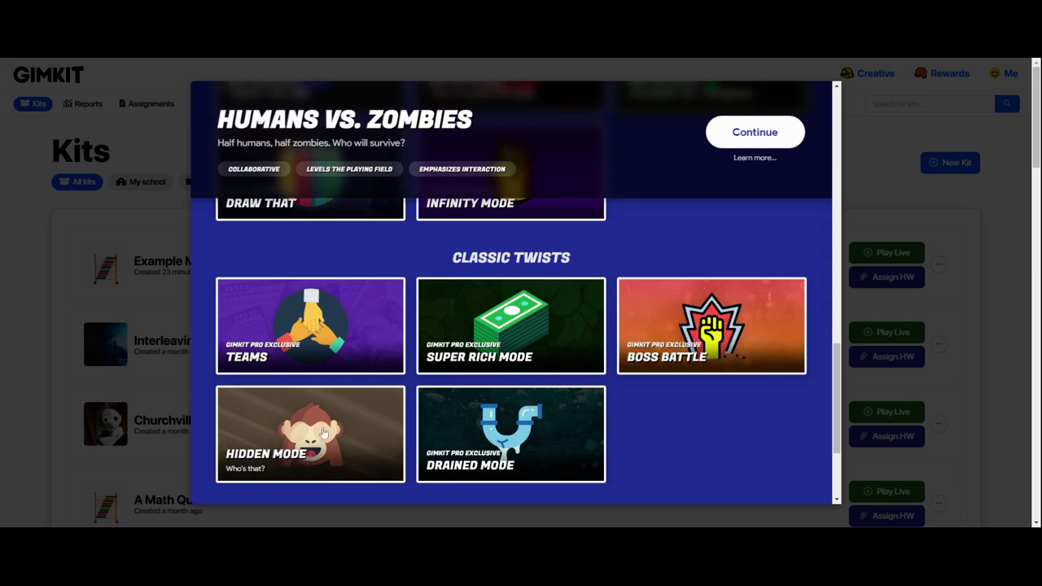
scroll(350, 402, "down", 1)
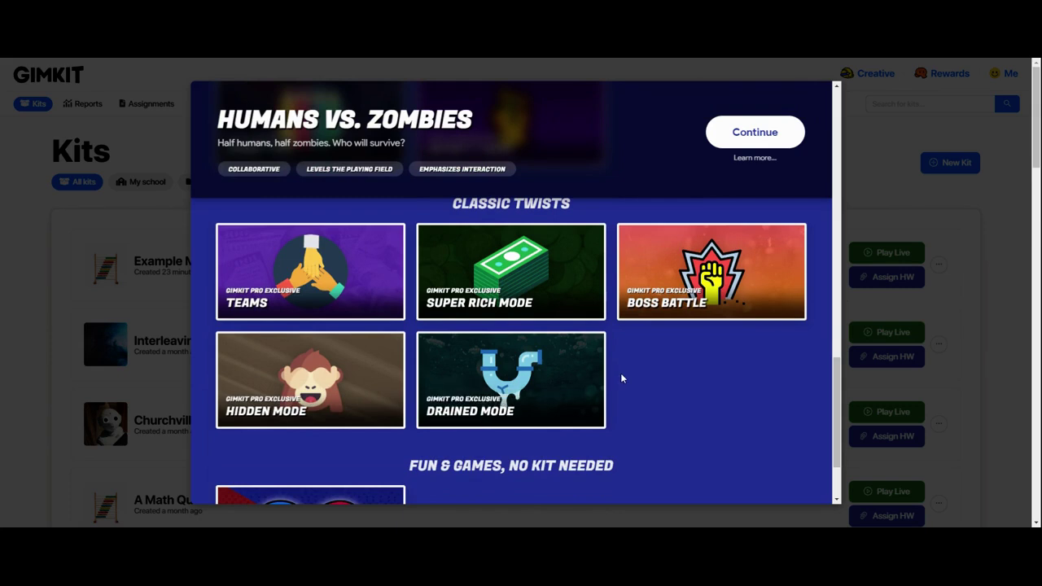
scroll(615, 392, "up", 3)
scroll(619, 399, "down", 1)
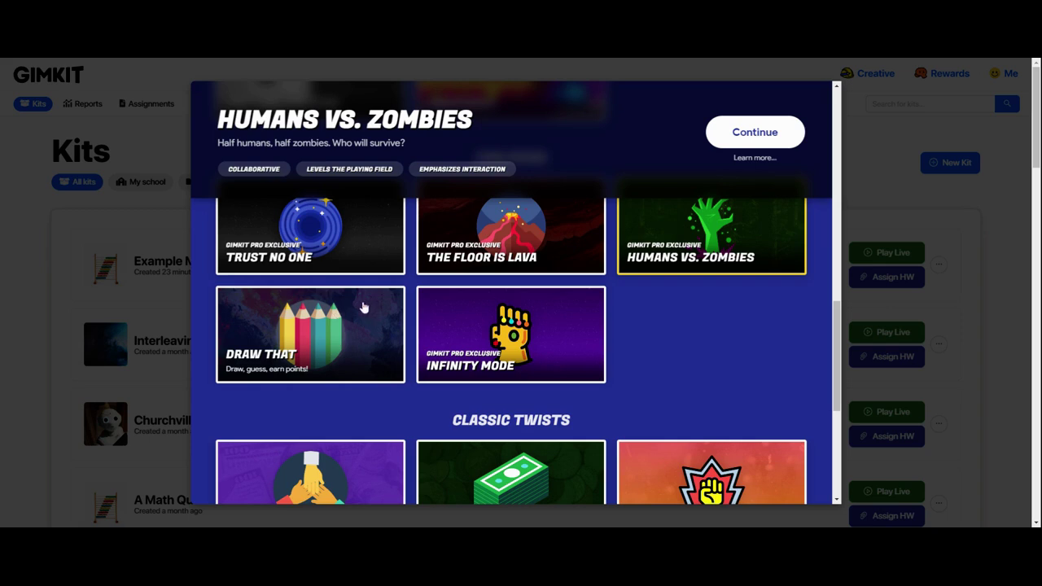
scroll(366, 308, "down", 4)
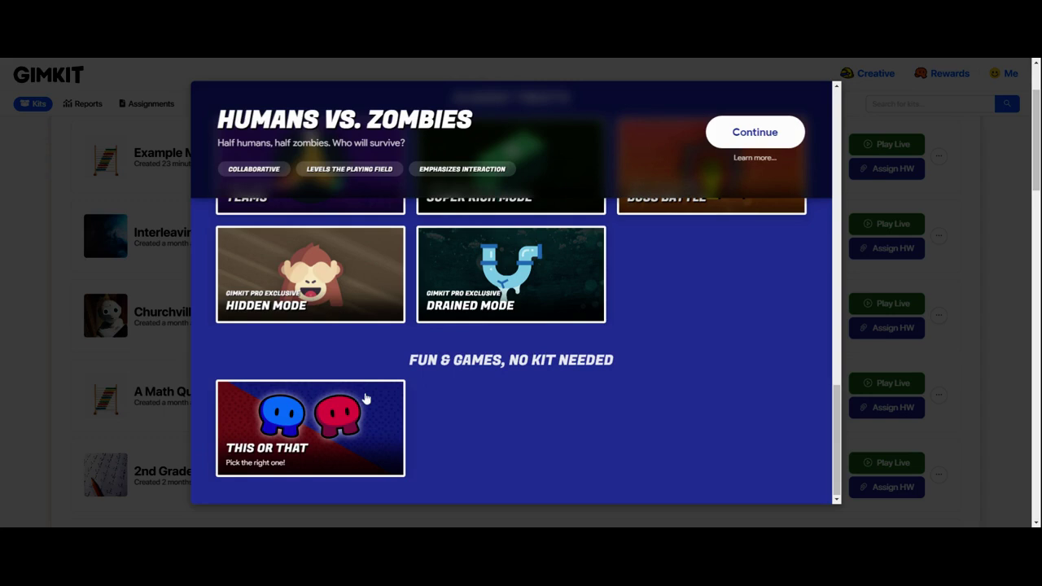
scroll(643, 381, "up", 10)
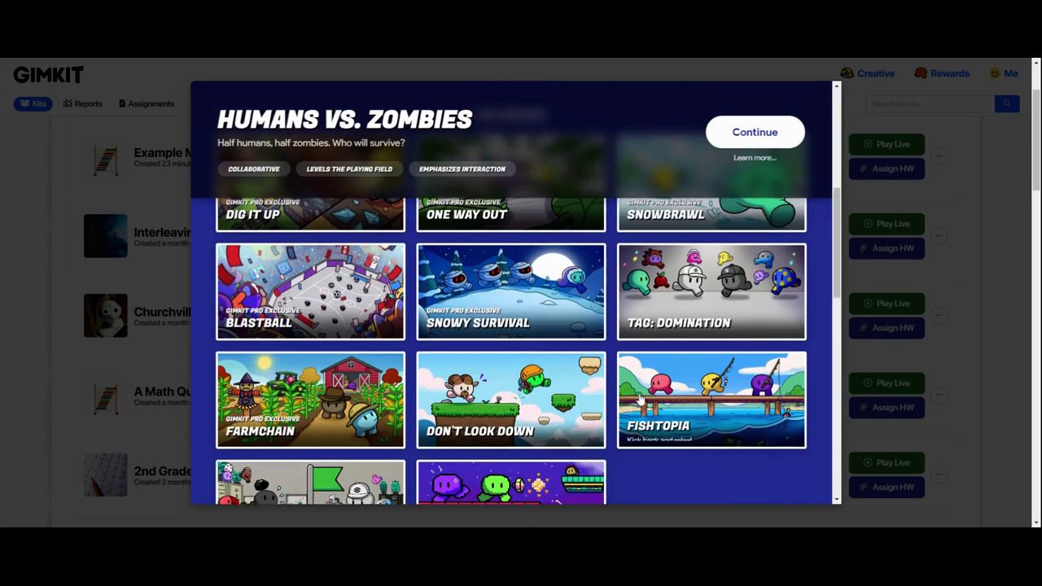
scroll(640, 399, "up", 2)
scroll(705, 335, "down", 3)
left_click(705, 341)
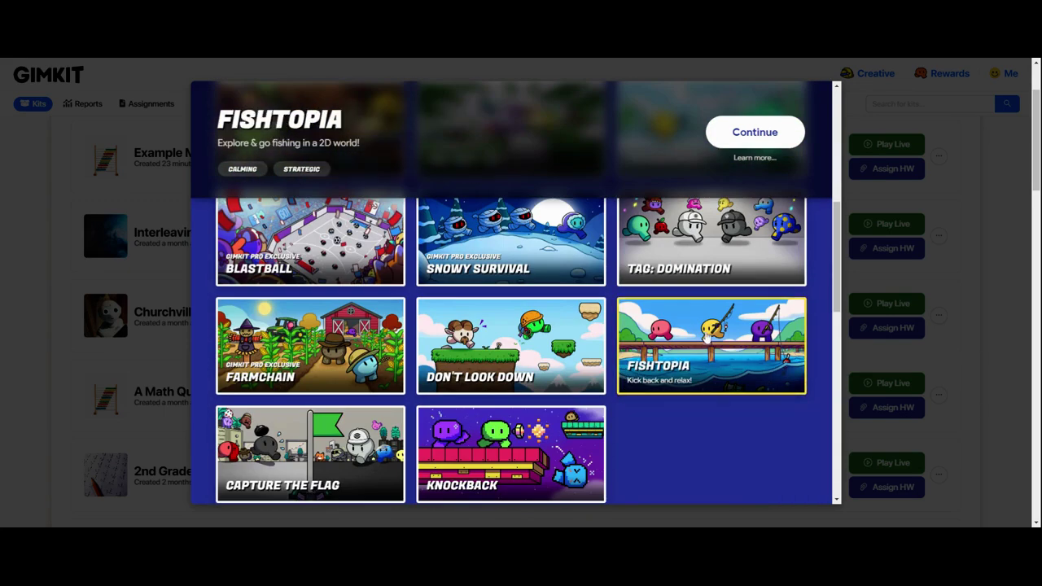
Step: Open the Fishtopia settings and keep Game Duration at 10 minutes
left_click(755, 131)
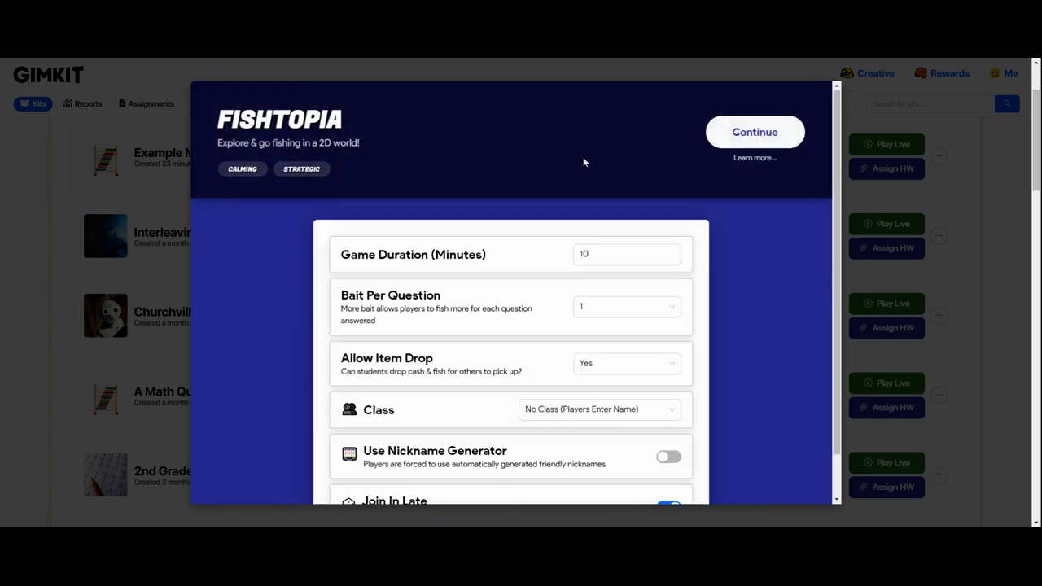
left_click(627, 254)
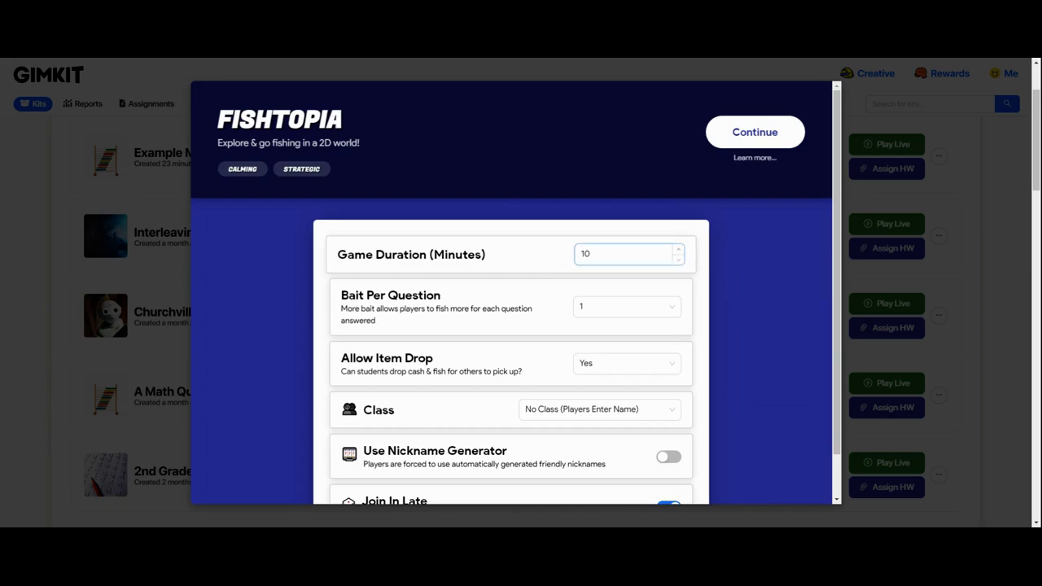
left_click(351, 329)
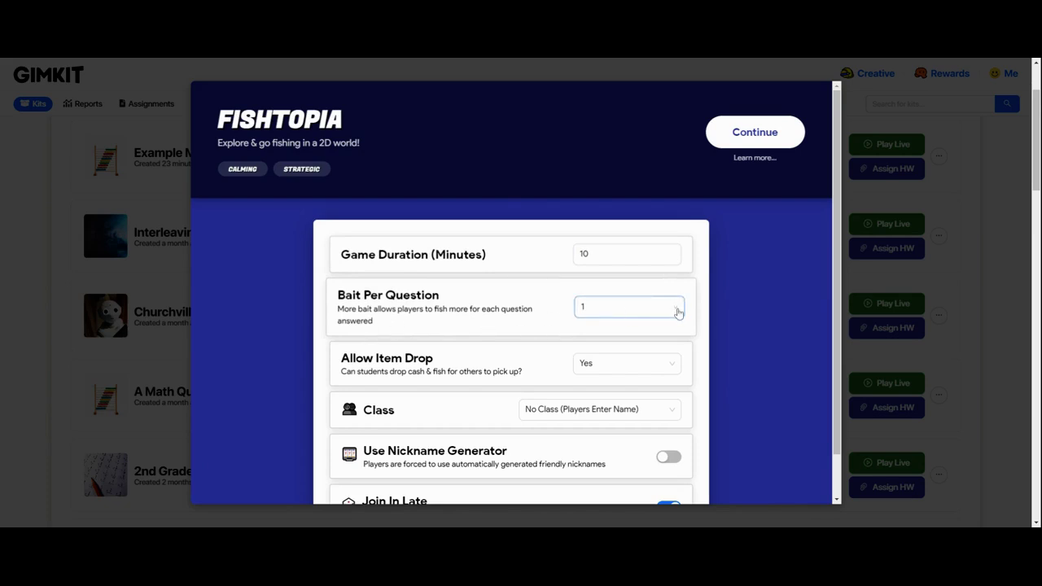
Step: Keep Bait Per Question at 1, leave the nickname generator off, and continue
left_click(641, 307)
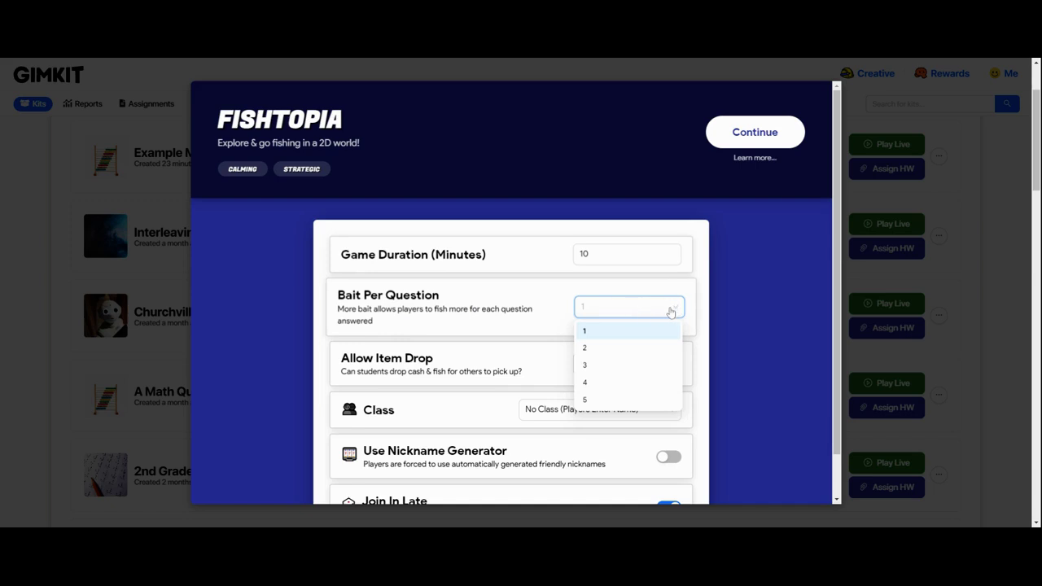
scroll(651, 350, "down", 1)
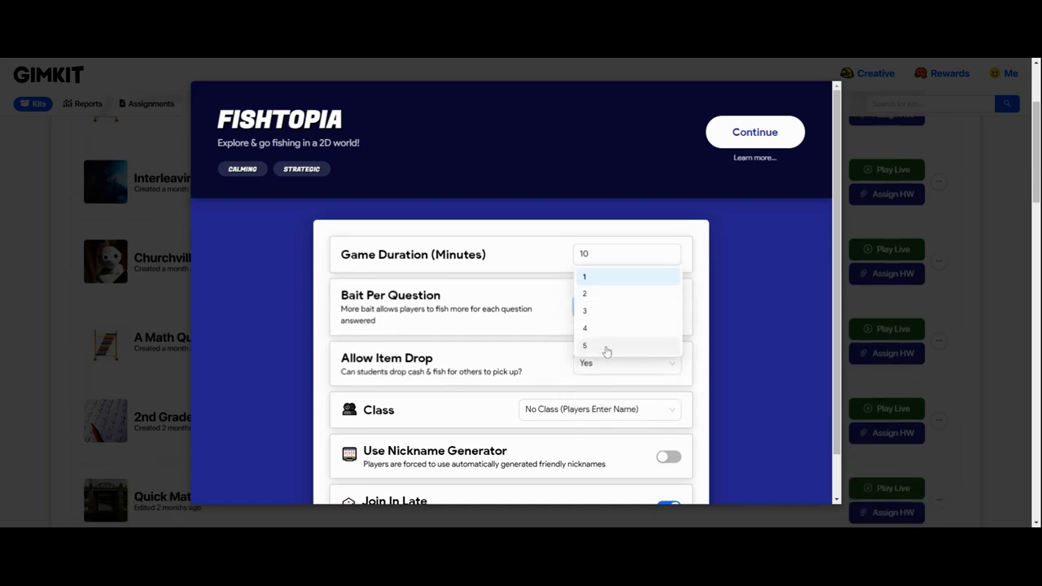
left_click(523, 345)
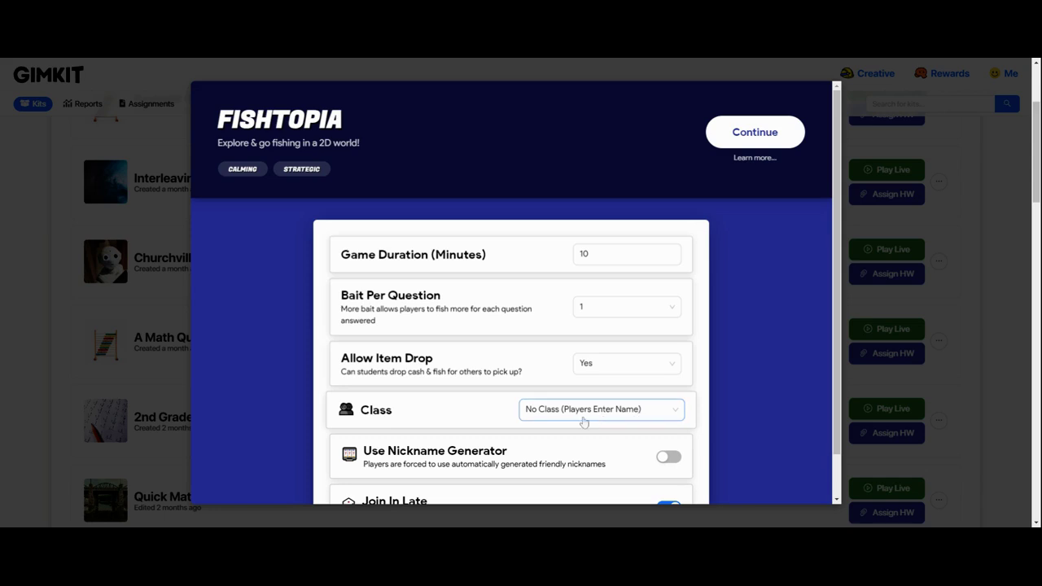
scroll(589, 414, "down", 1)
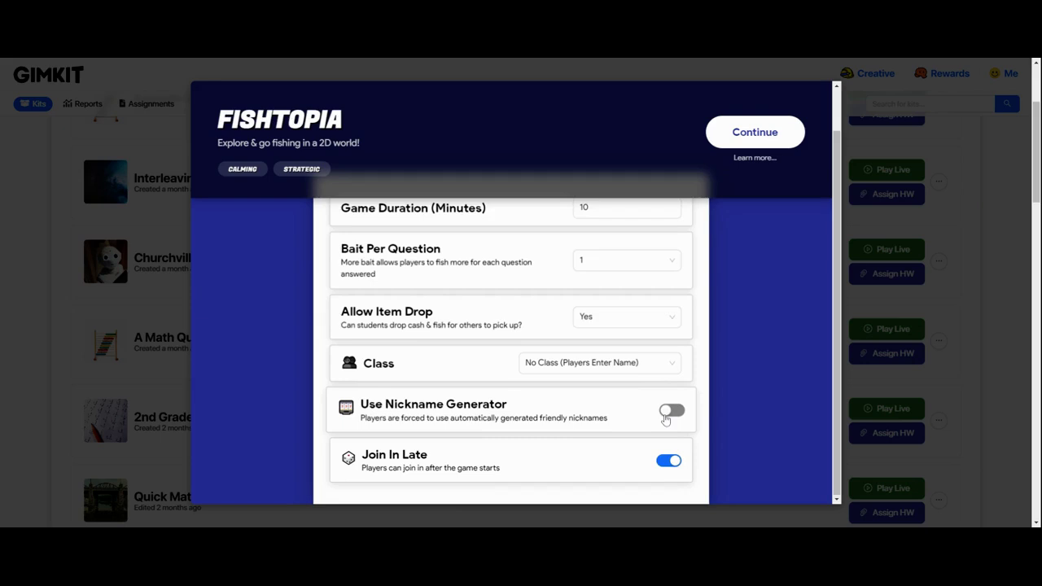
scroll(570, 431, "down", 2)
scroll(495, 464, "up", 3)
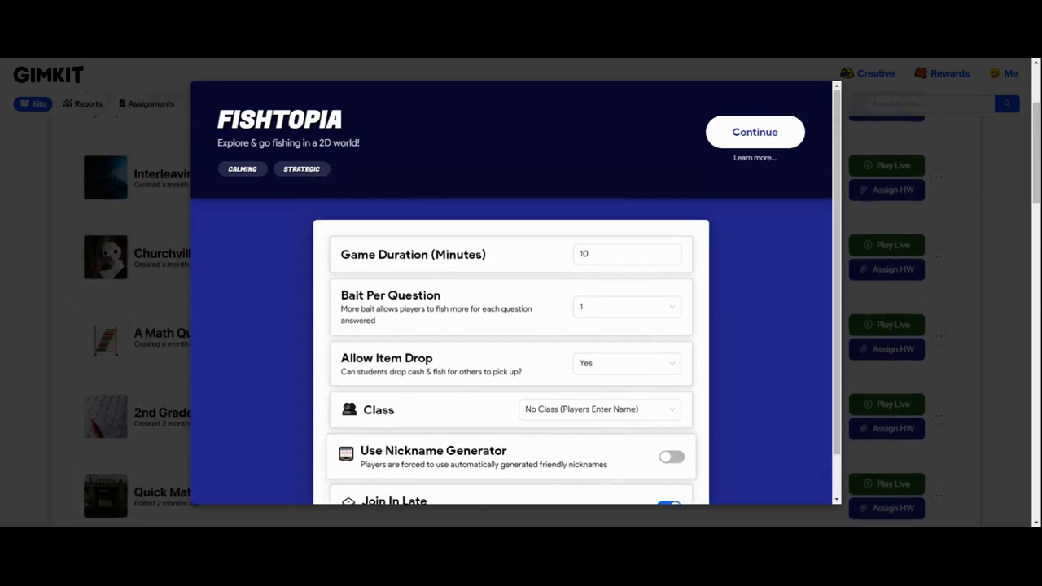
left_click(753, 131)
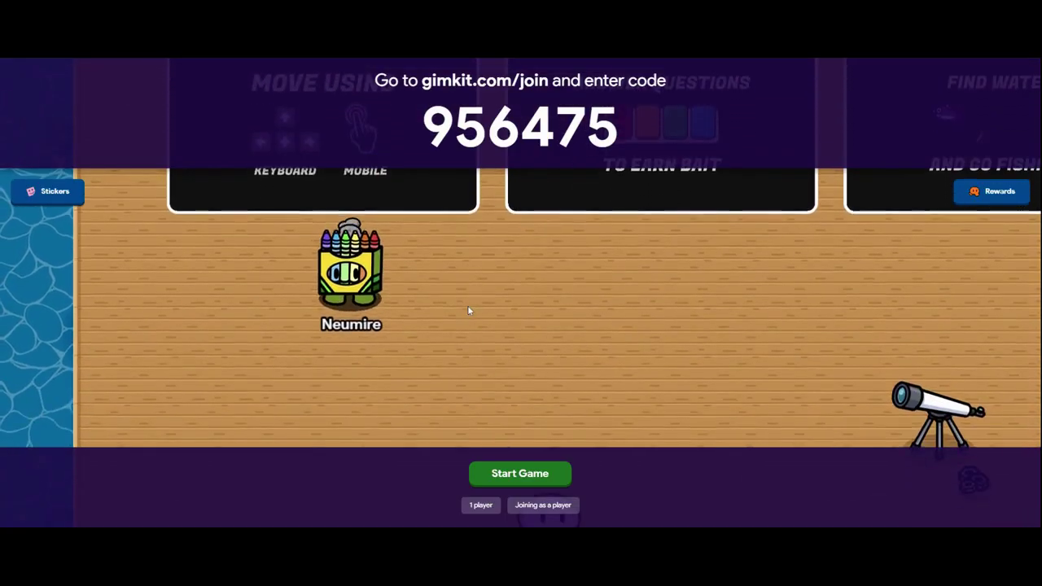
Step: Walk the avatar right and up the lobby deck past the instruction panels
key("Right")
key("Right")
key("Right")
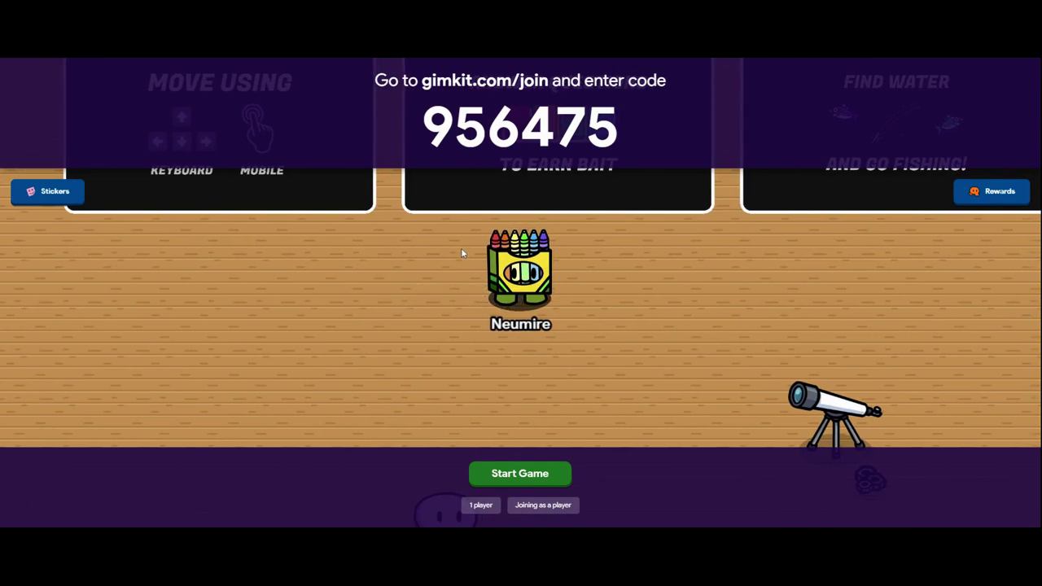
key("Up")
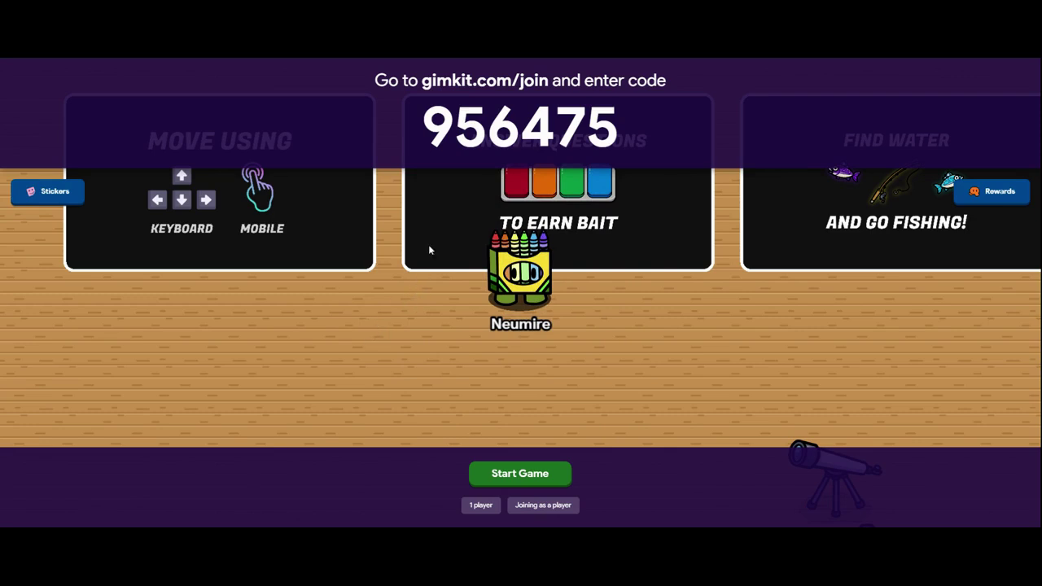
mouse_move(456, 138)
mouse_move(595, 129)
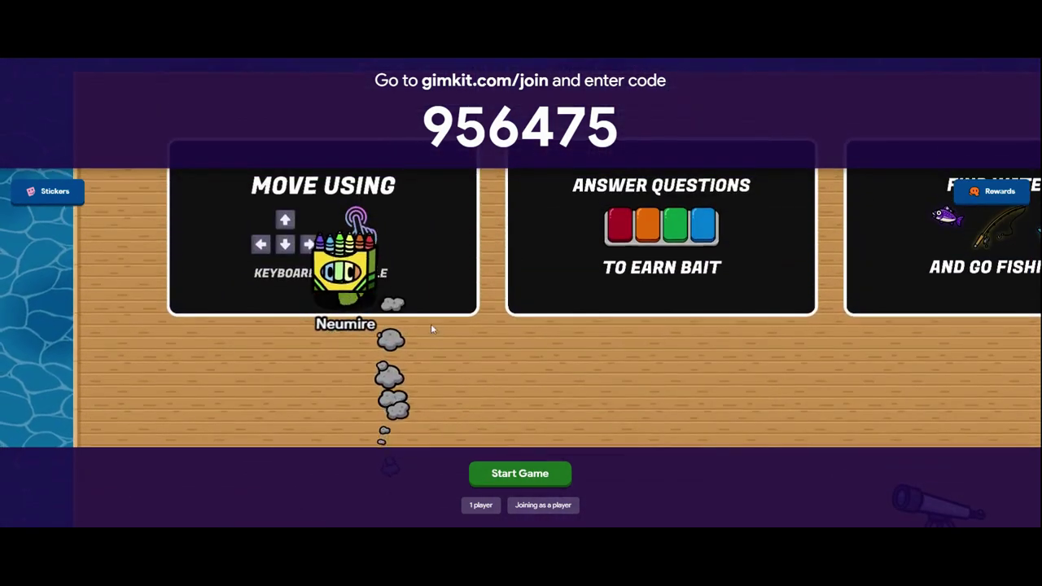
key("Right")
key("Up")
key("Right")
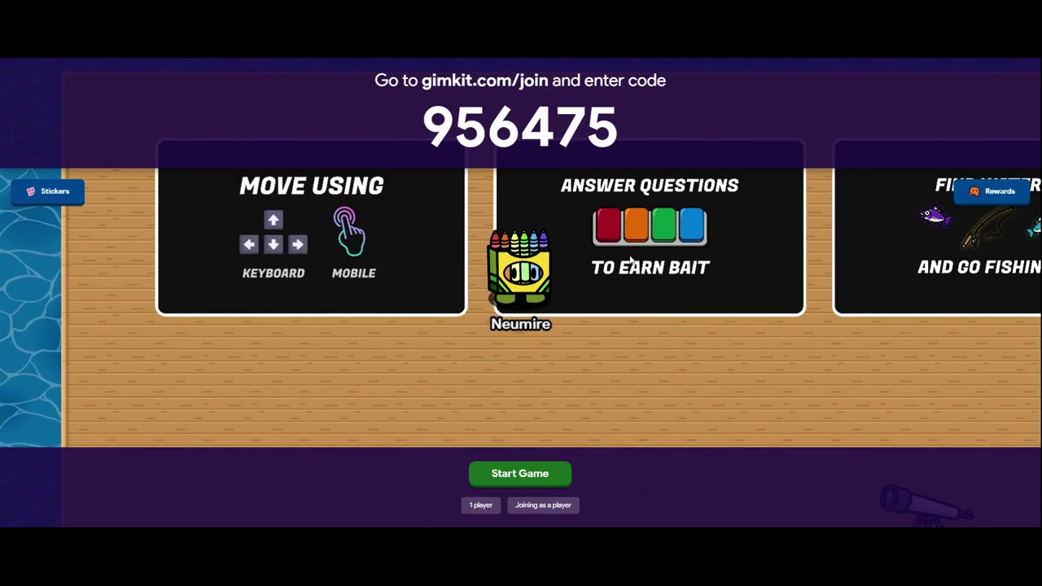
key("Right")
key("Left")
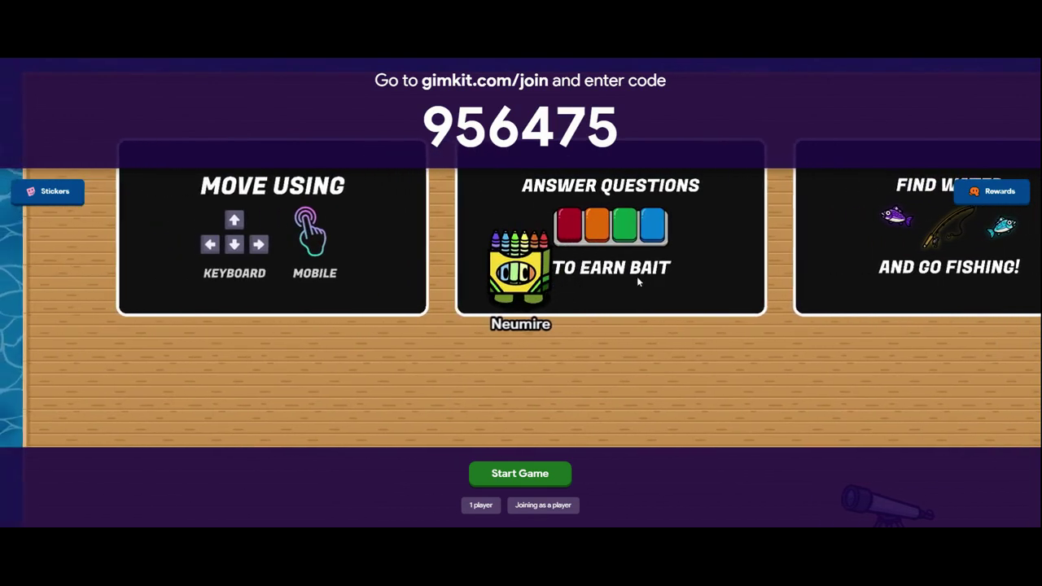
Step: Move the avatar past the bait panel and back down the deck, then start the game
key("Right")
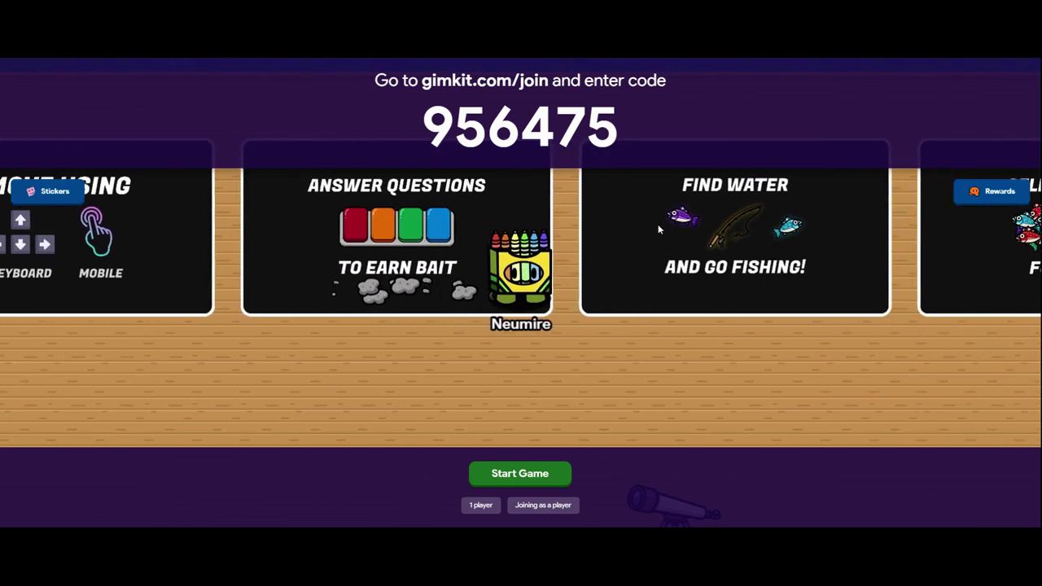
key("Down")
key("Up")
key("Right")
key("Right")
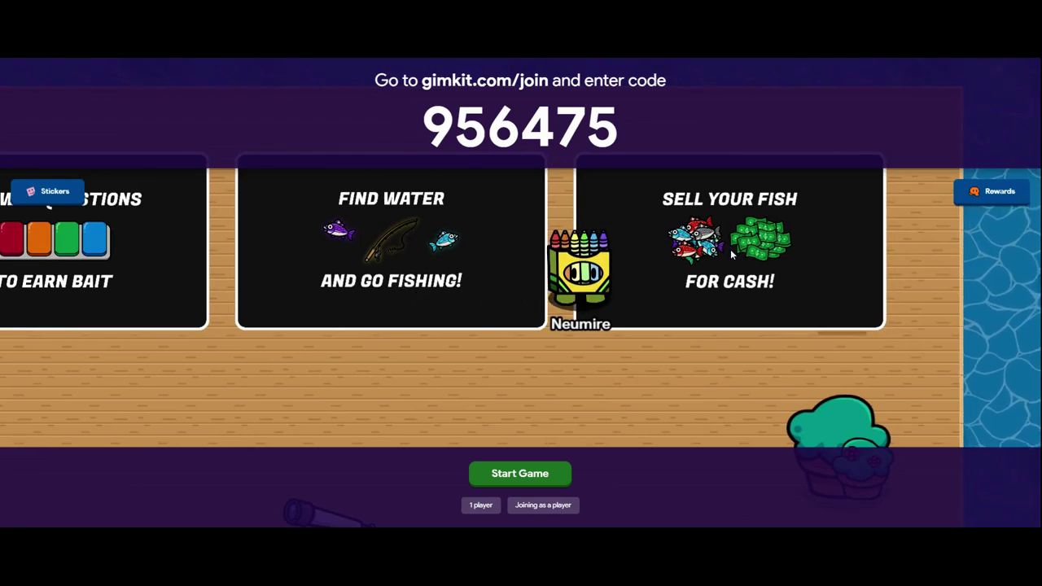
key("Down")
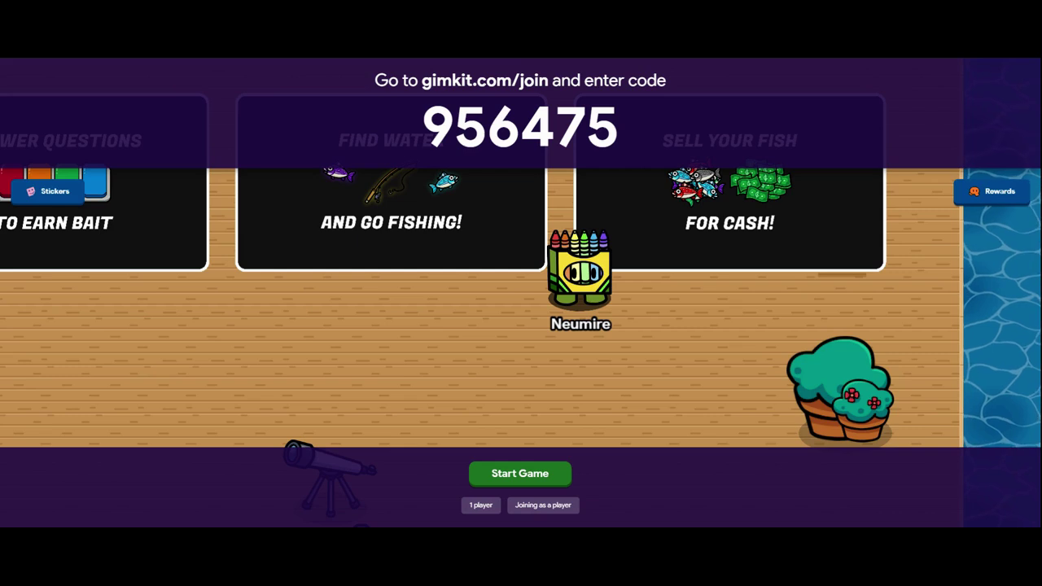
key("Left")
key("Down")
left_click(505, 474)
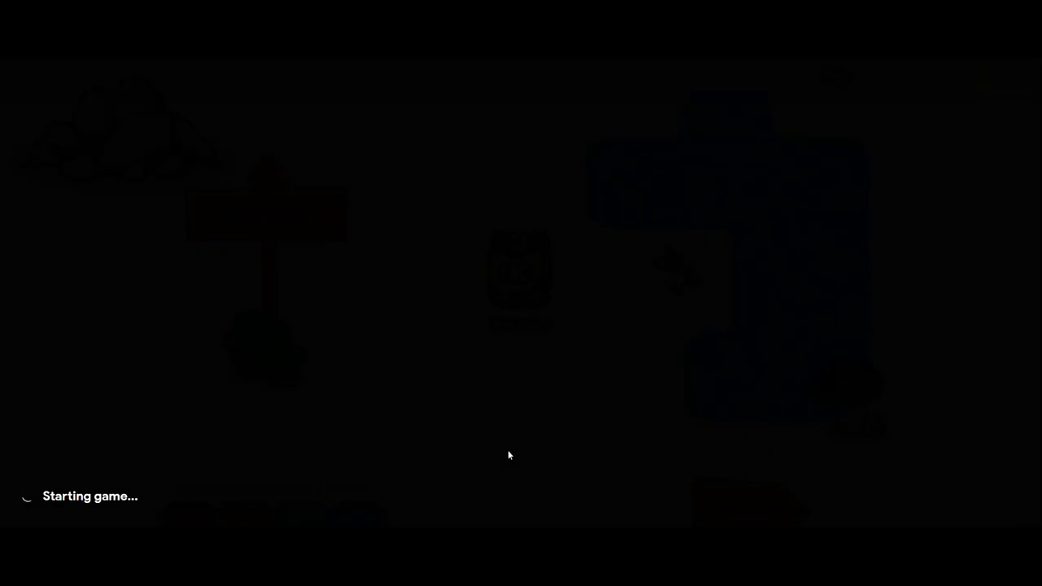
Step: Walk to the Question Answering Station and answer 5+17 with 22 to earn one bait
key("Down")
key("Left")
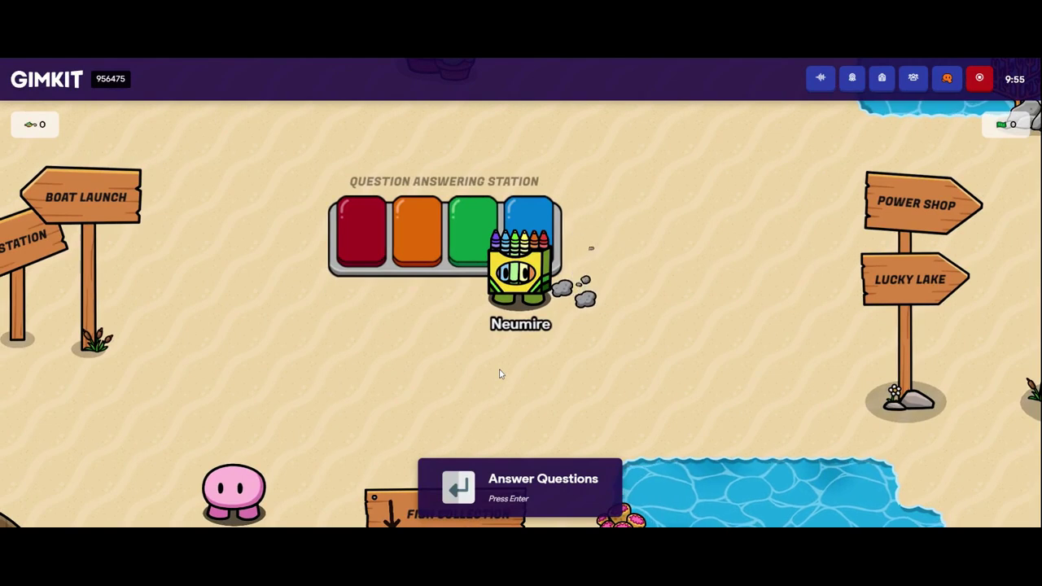
key("Return")
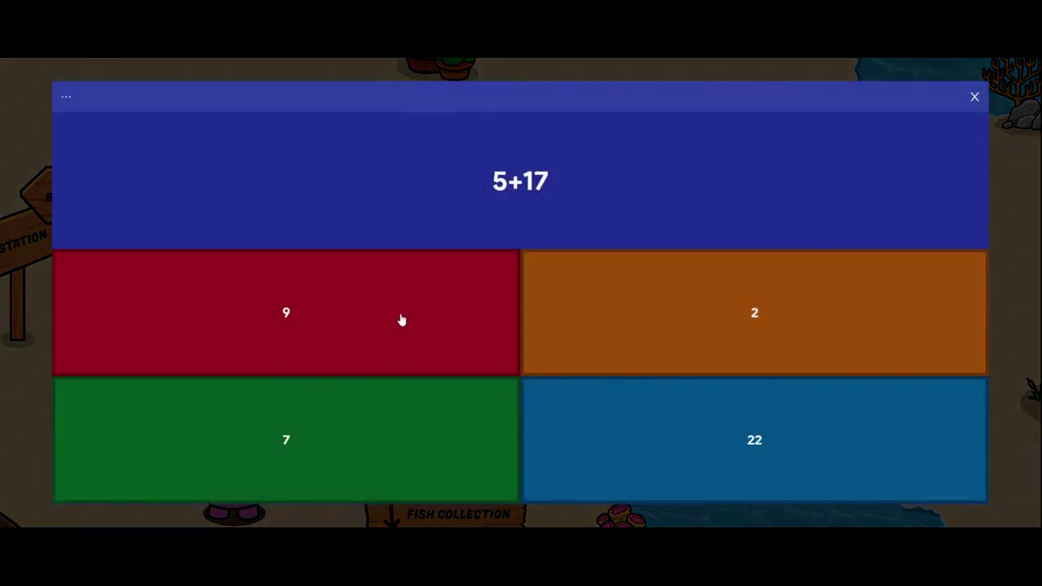
left_click(705, 460)
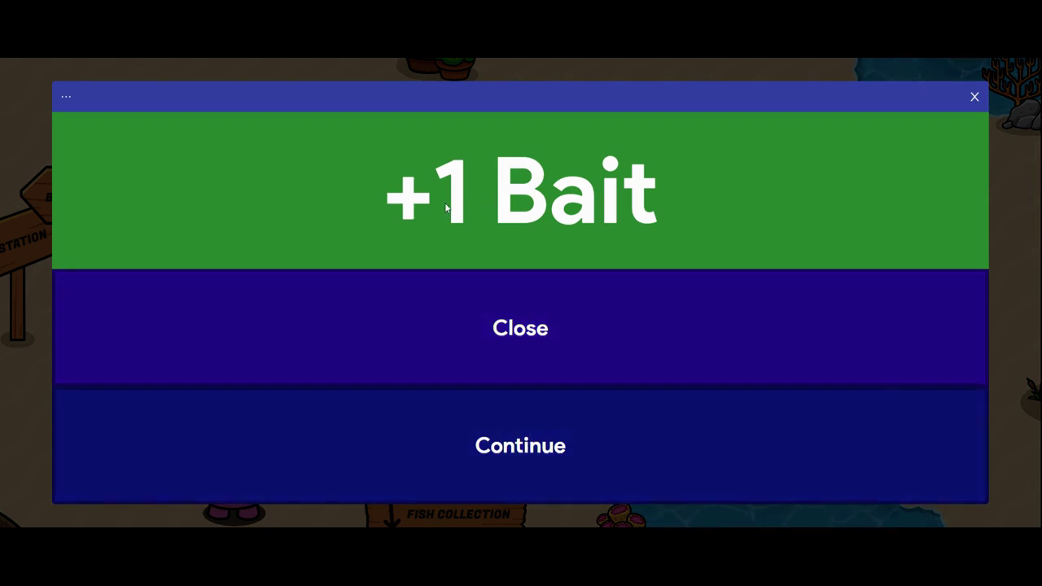
left_click(566, 350)
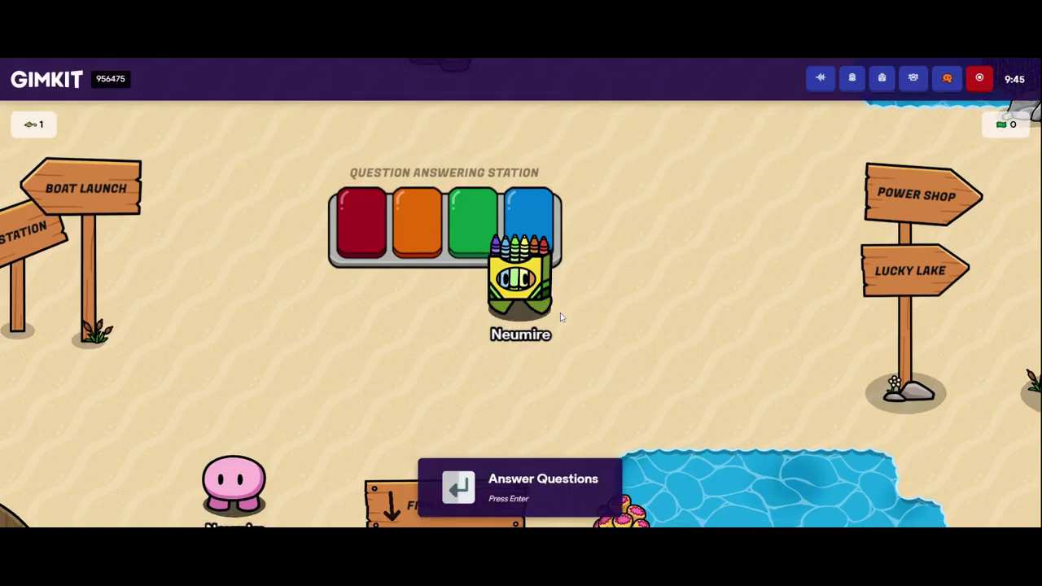
Step: Walk to the water's edge, cast the rod, and land a common $1 Gray Fish
key("Right")
key("Down")
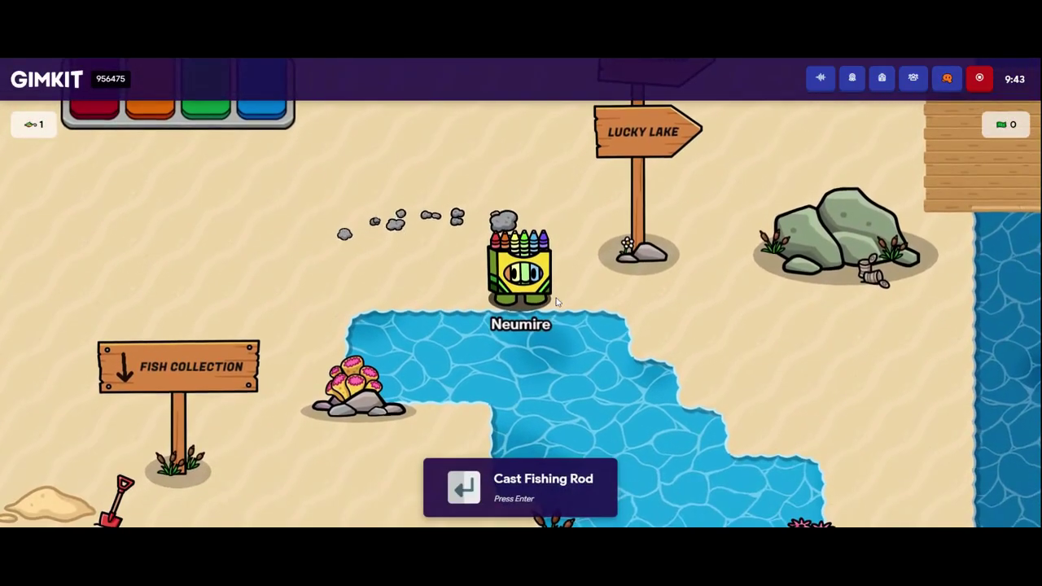
key("Return")
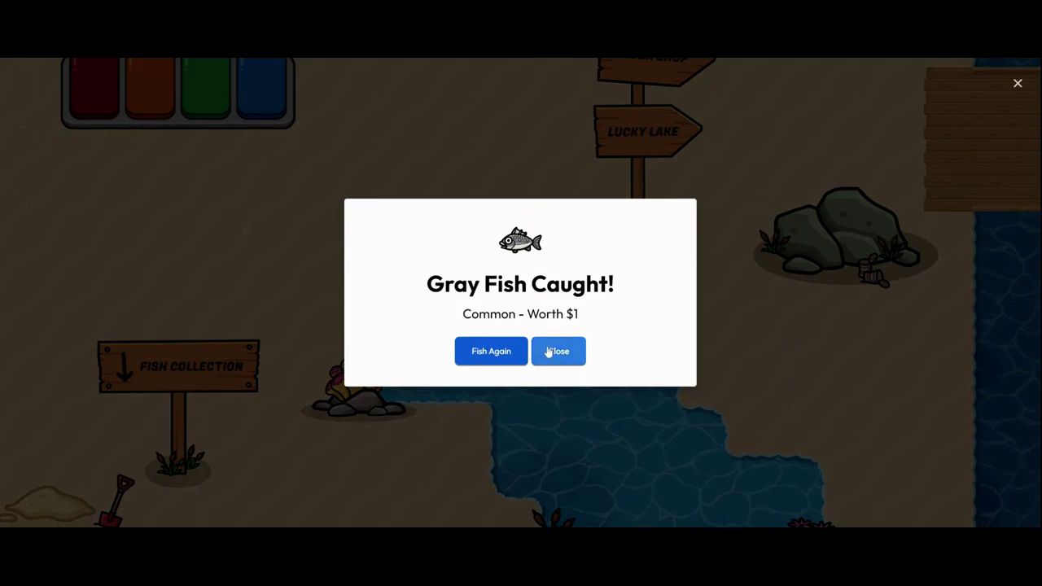
left_click(557, 350)
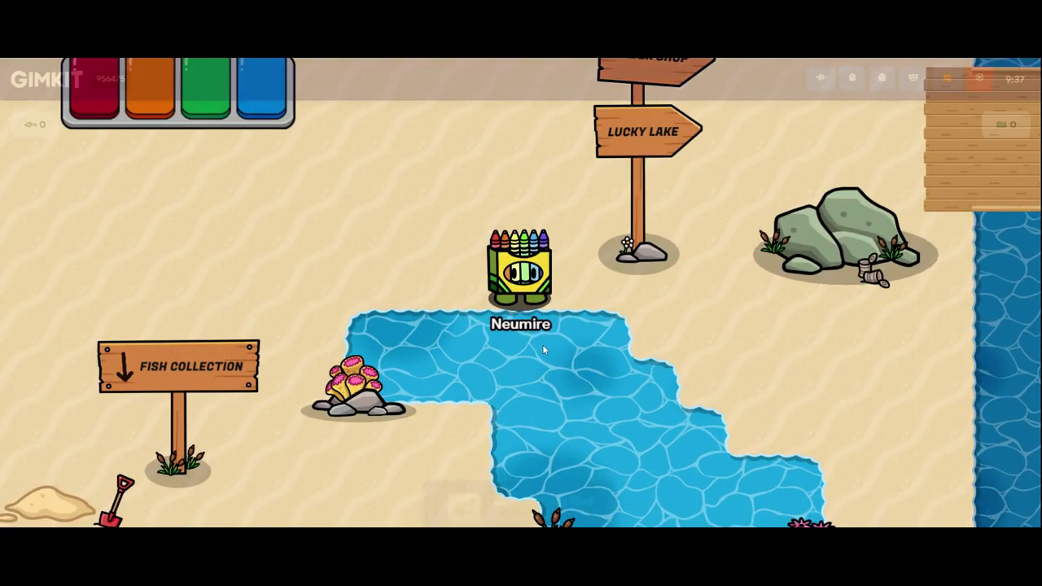